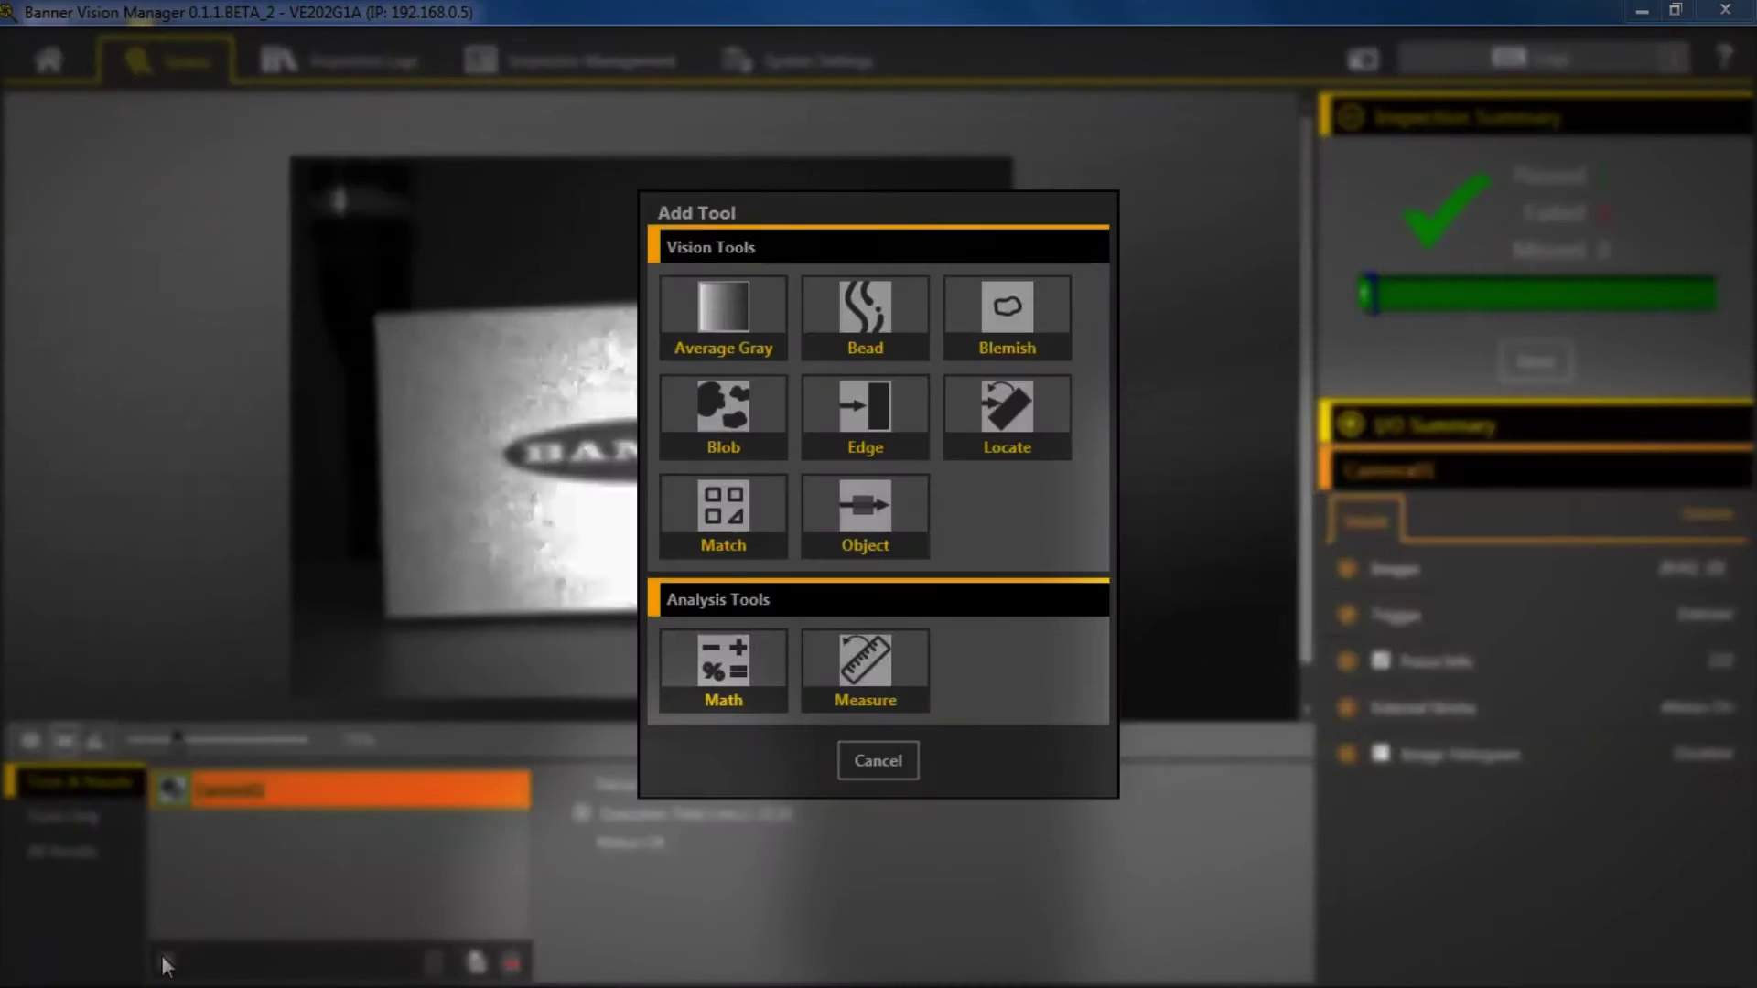
Add a Match tool, teach the BANNER logo pattern, and enable a 1–1 count test.
{"action": "left_click", "coordinate": [713, 511]}
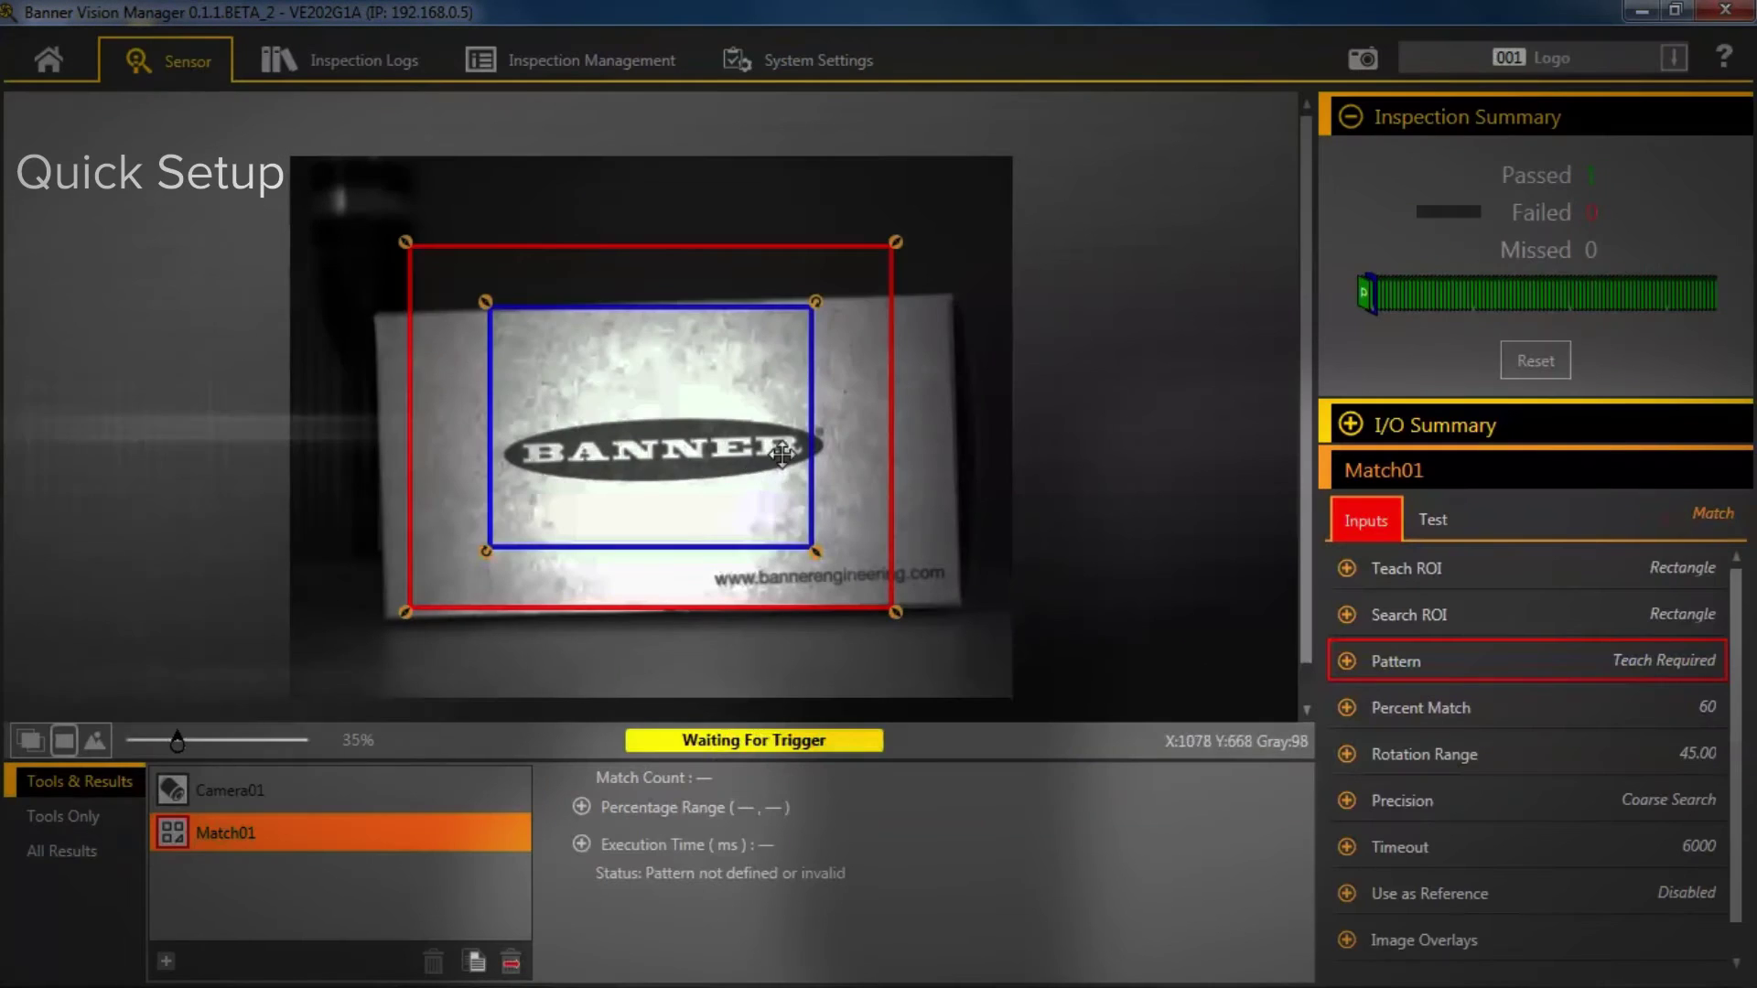
{"action": "left_click", "coordinate": [1347, 662]}
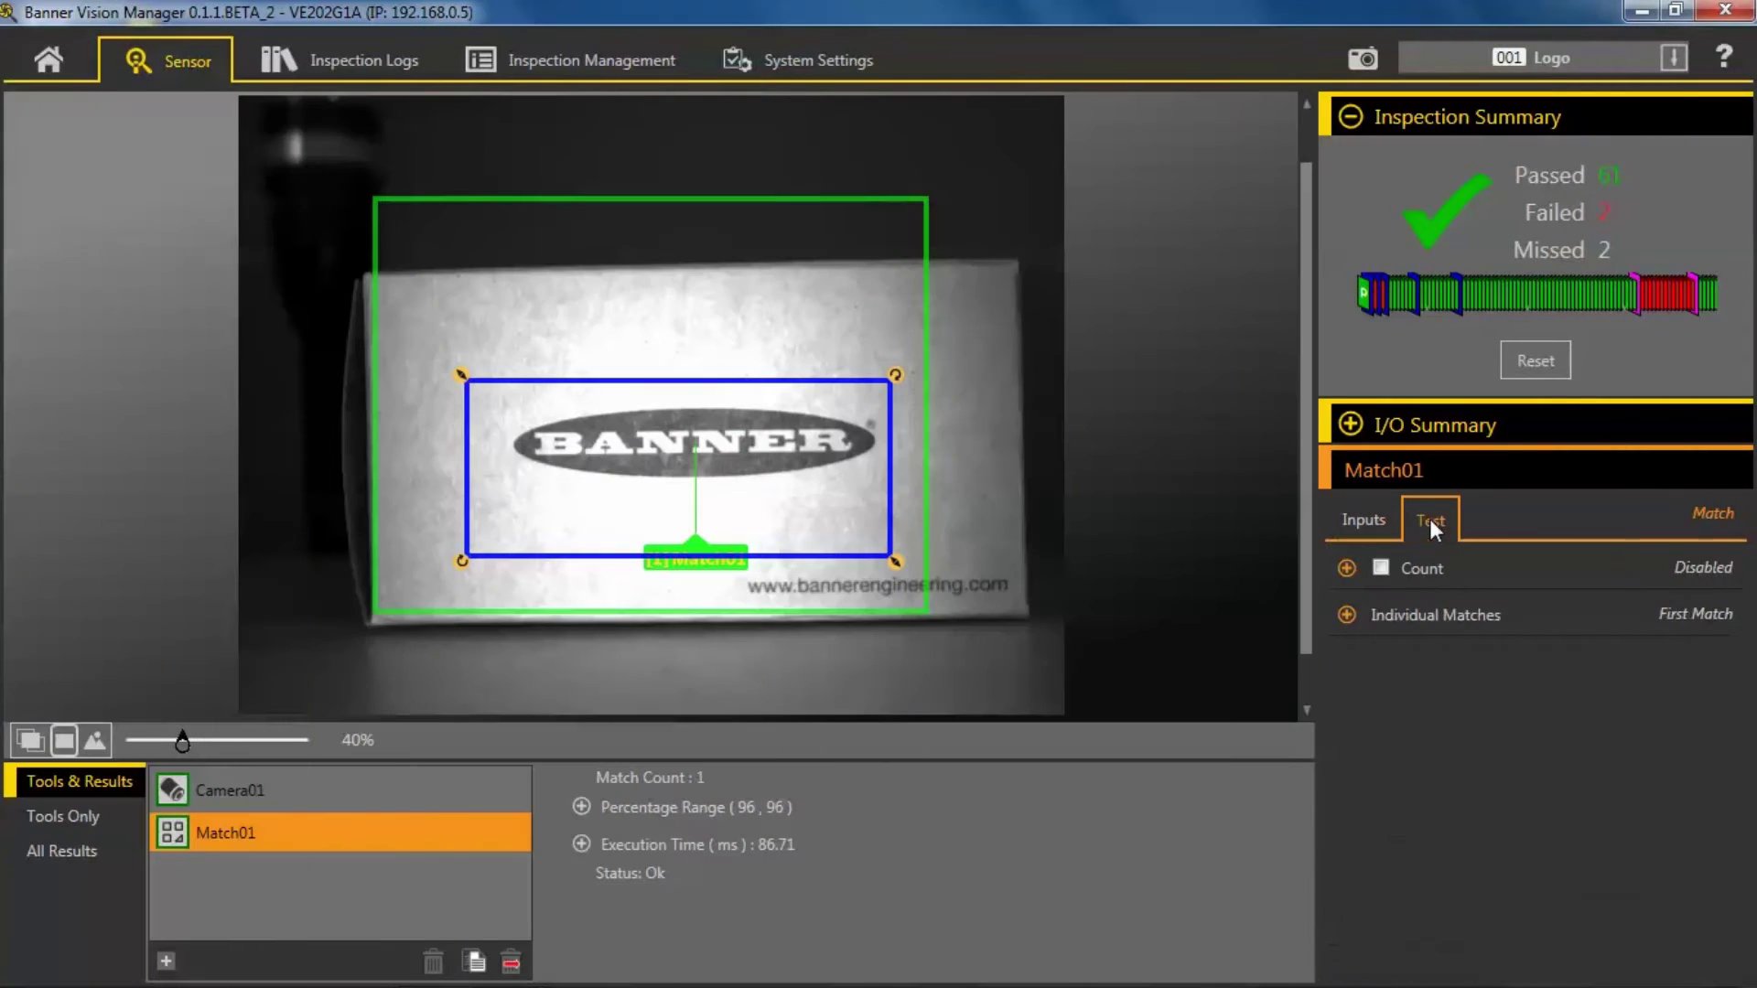
{"action": "left_click", "coordinate": [1347, 568]}
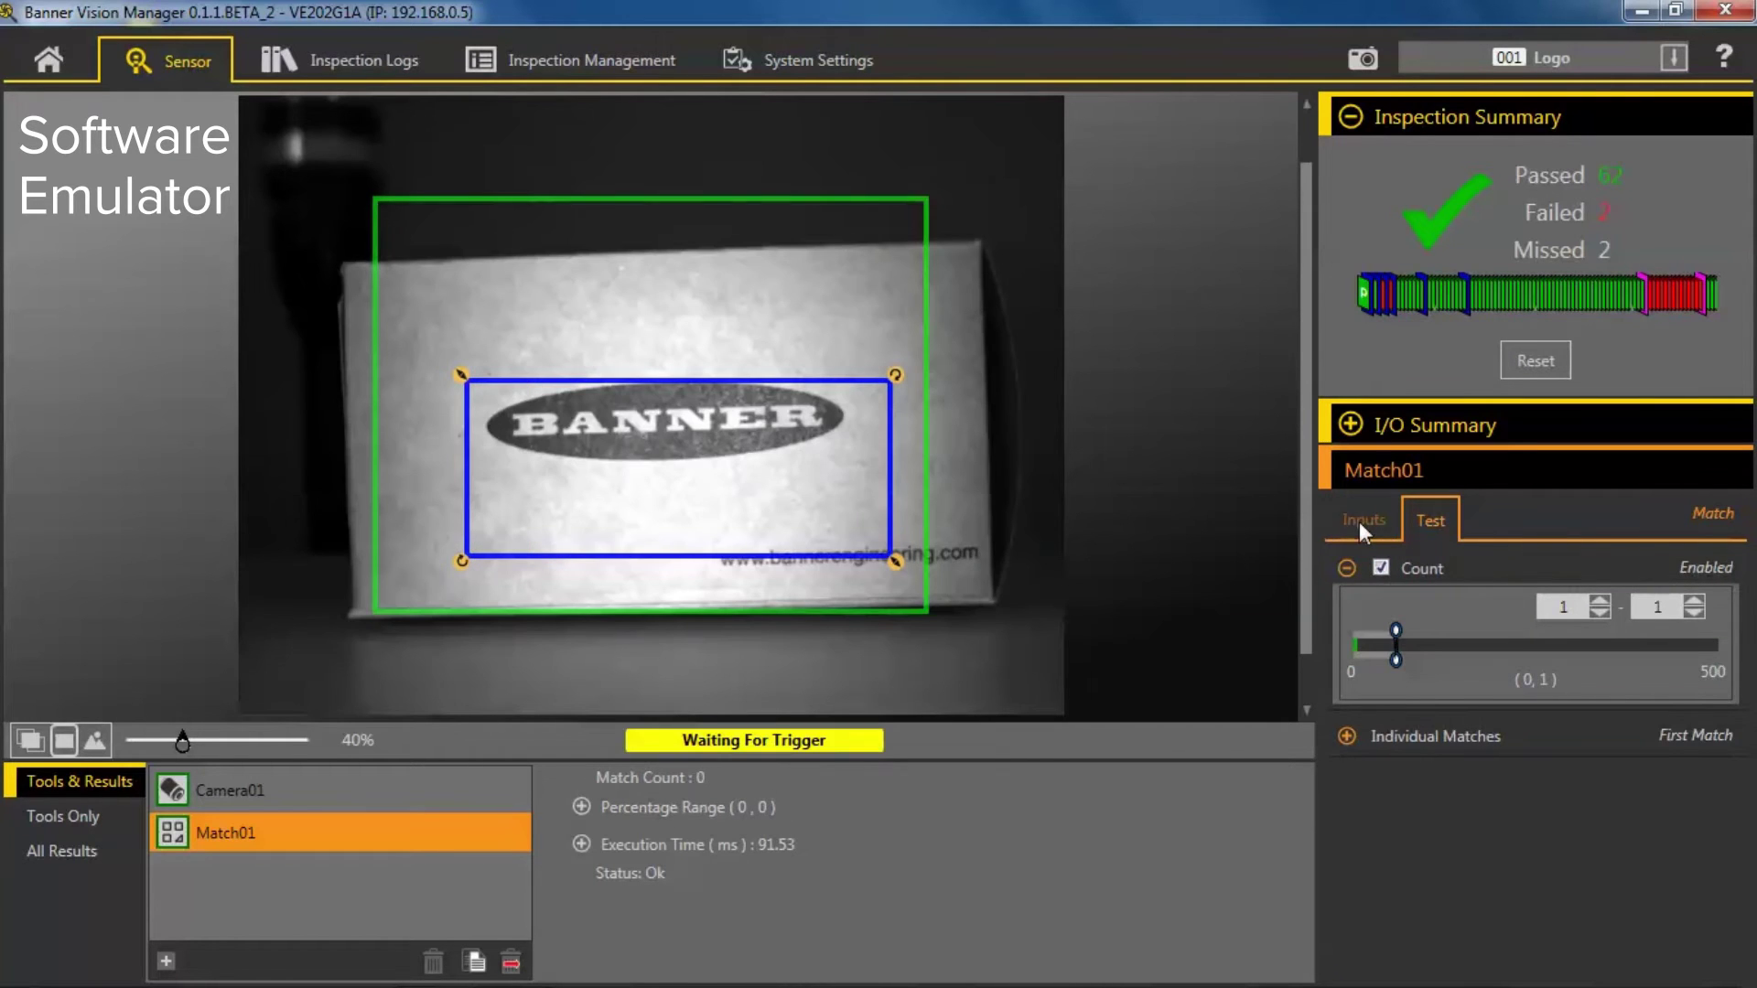
{"action": "left_click", "coordinate": [1359, 522]}
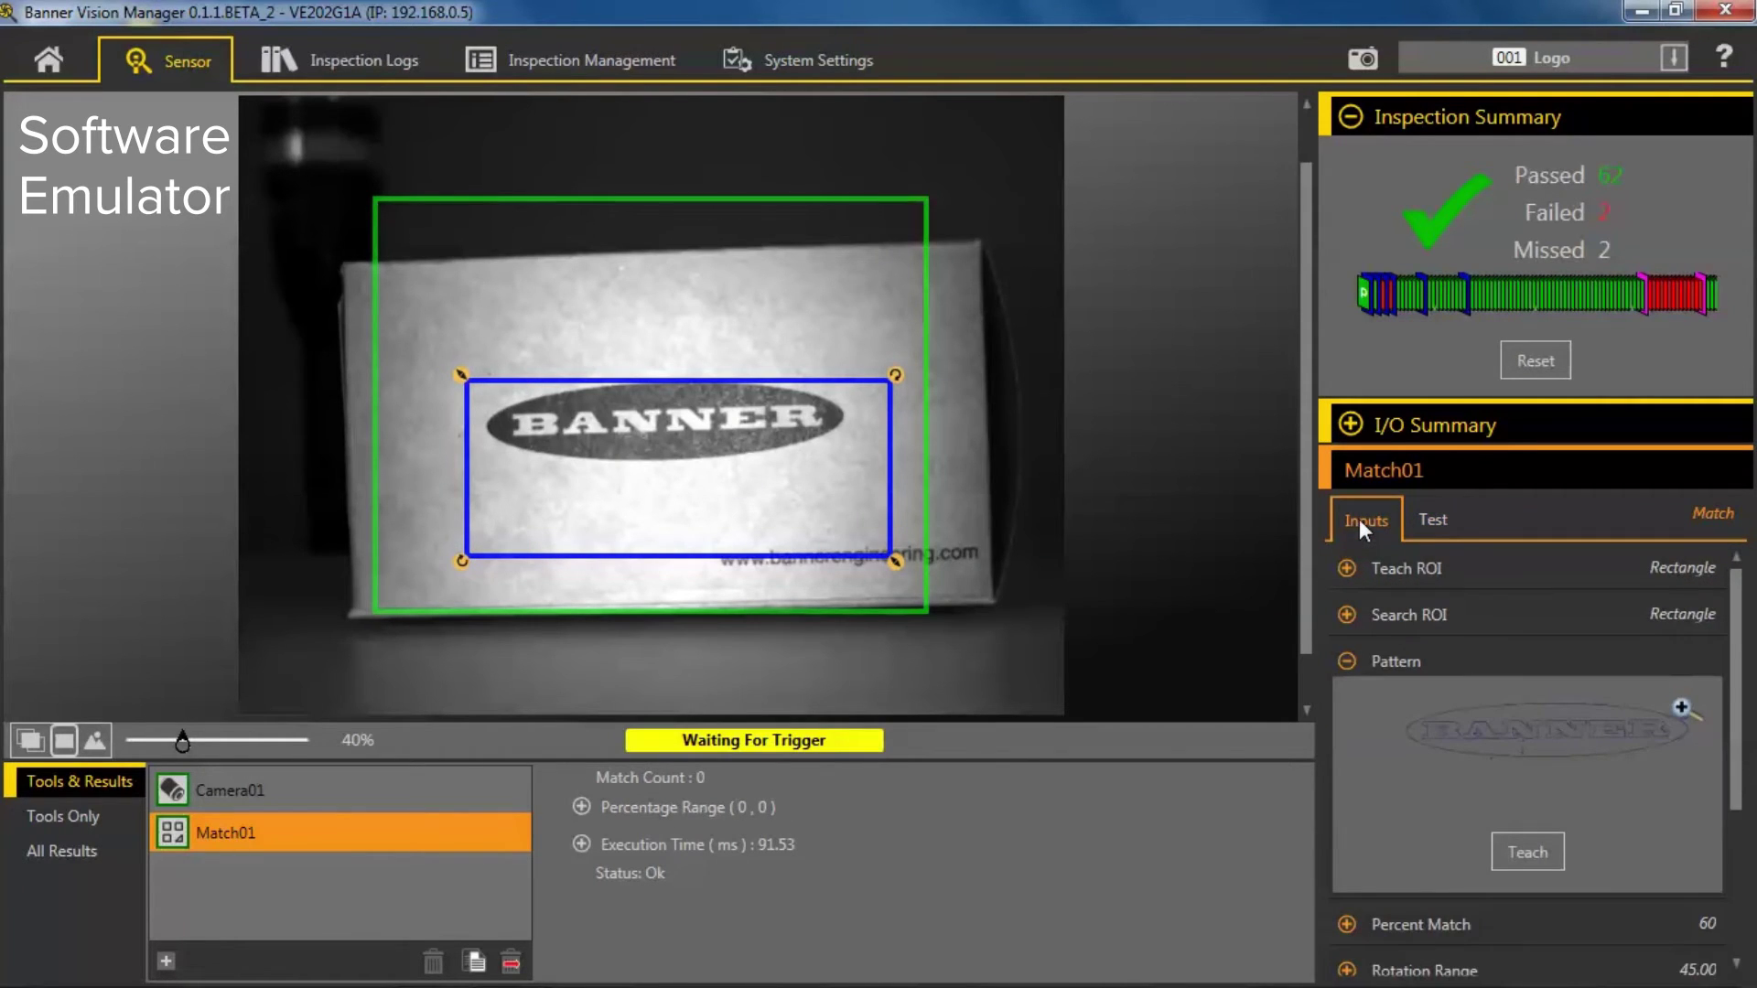